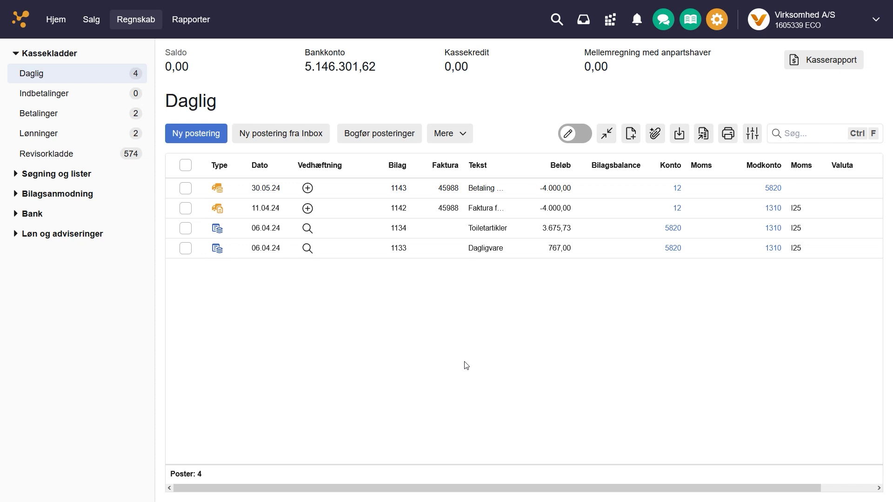
# Step: Start a new posting of type Finansbilag in the Daglig journal with account 1310
pyautogui.click(186, 139)
pyautogui.click(298, 144)
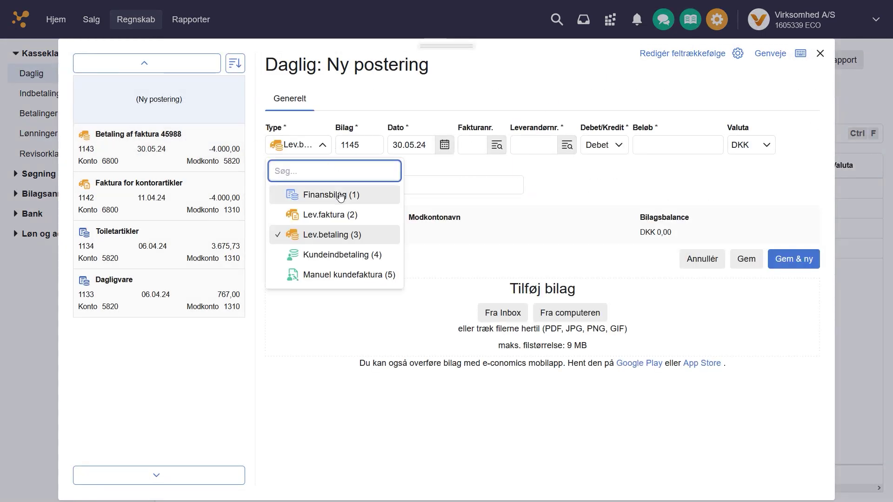
pyautogui.click(341, 195)
pyautogui.click(480, 146)
pyautogui.write('1310')
# Step: Fill in the posting with amount 200, contra account 5820 and the text "Køb af materialer"
pyautogui.click(676, 145)
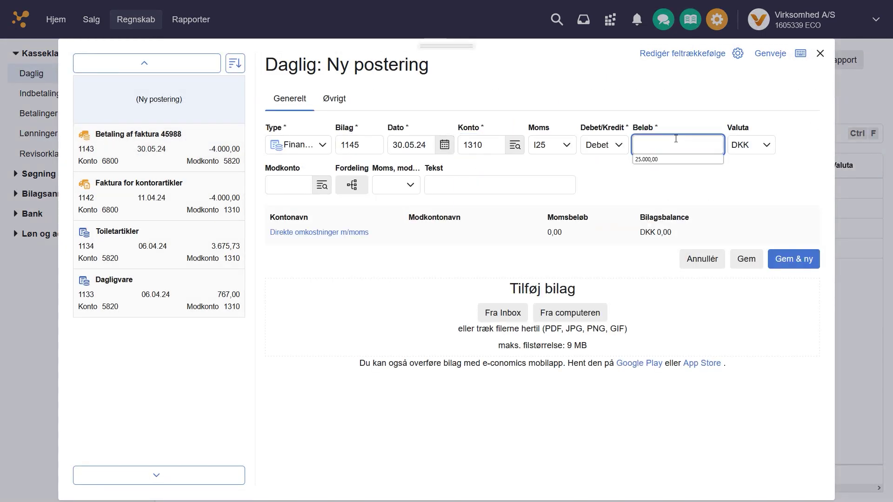
pyautogui.write('200')
pyautogui.press('Tab')
pyautogui.write('582')
pyautogui.press('Tab')
pyautogui.write('Køb a')
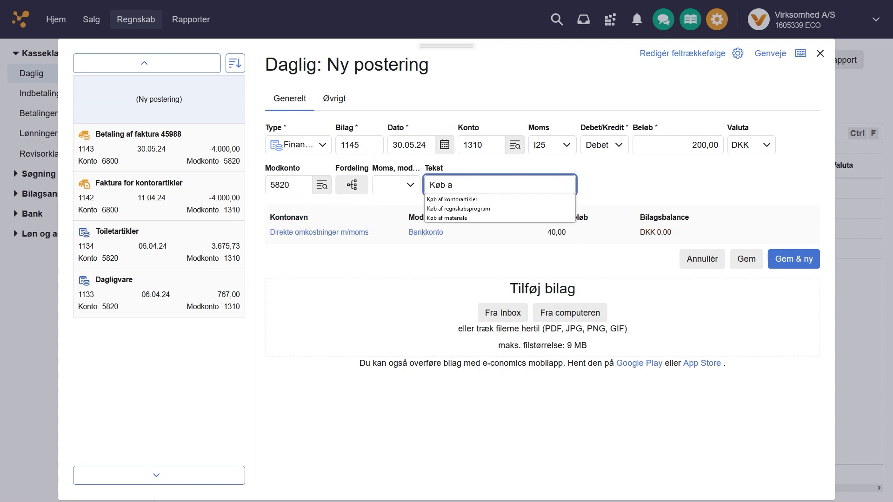
pyautogui.write('f materialer')
pyautogui.click(652, 188)
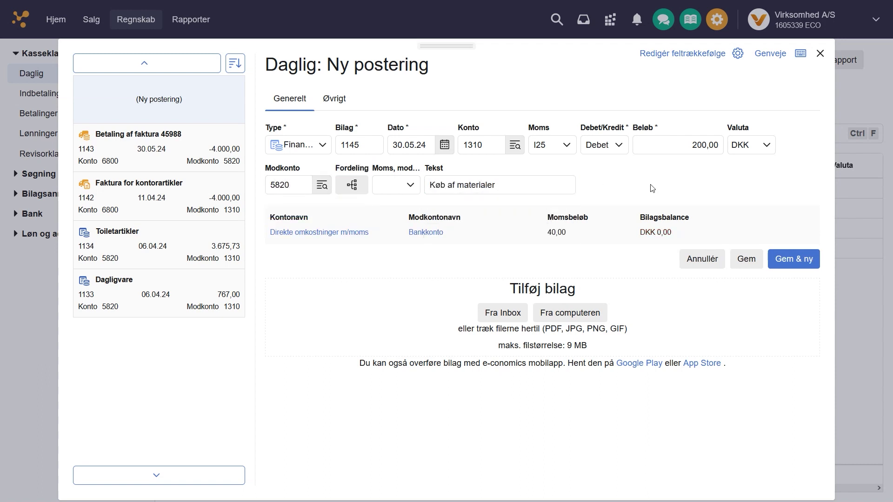
# Step: View the field order settings for the Daglig journal, and close them and the posting form without saving
pyautogui.click(705, 55)
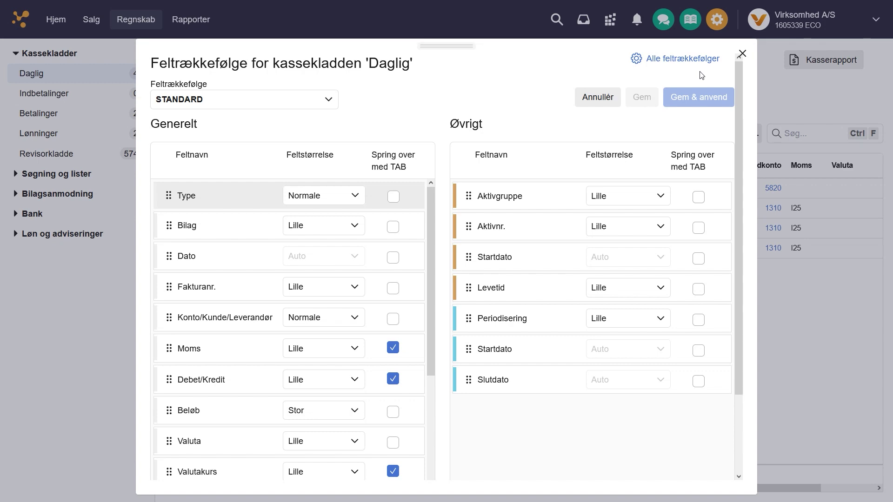
pyautogui.click(742, 54)
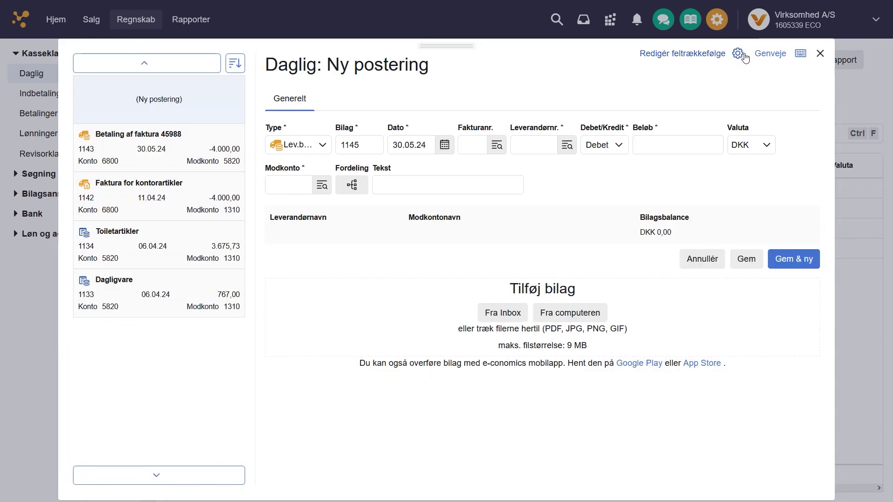
pyautogui.click(820, 54)
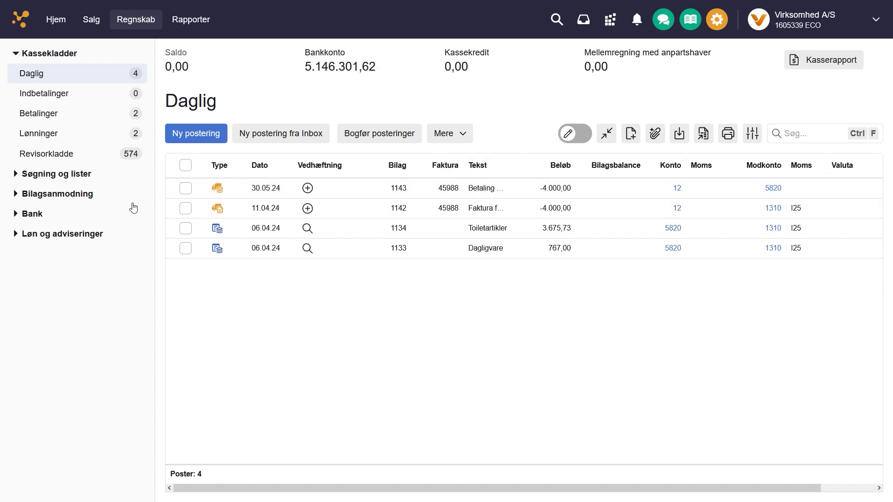
# Step: Open the Revisorkladde journal and search its postings for 3175
pyautogui.click(65, 160)
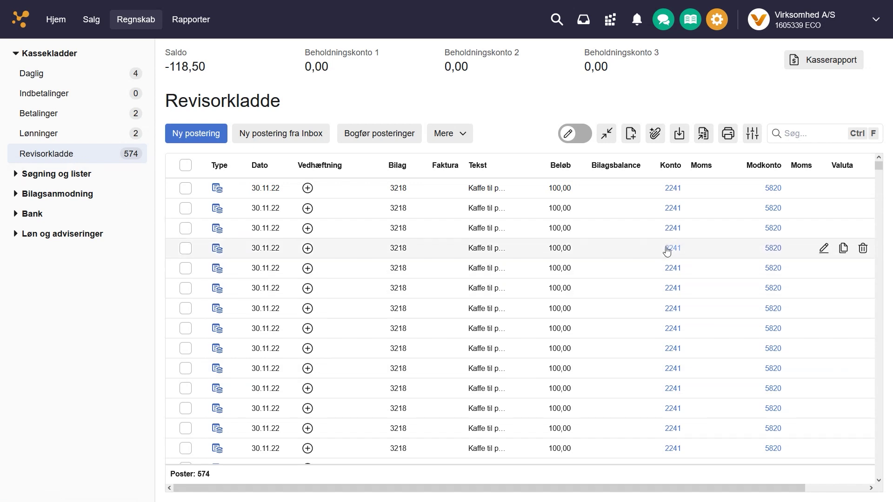
pyautogui.scroll(-3, 656, 250)
pyautogui.scroll(-5, 656, 250)
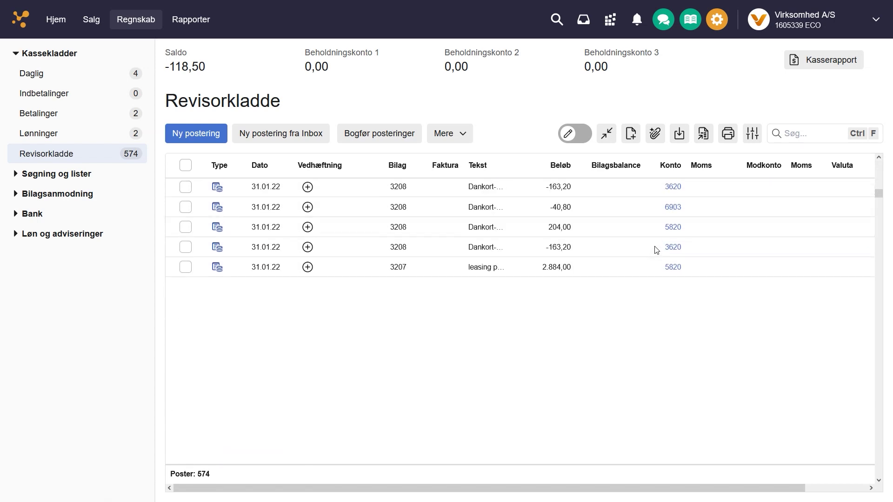
pyautogui.scroll(-5, 656, 250)
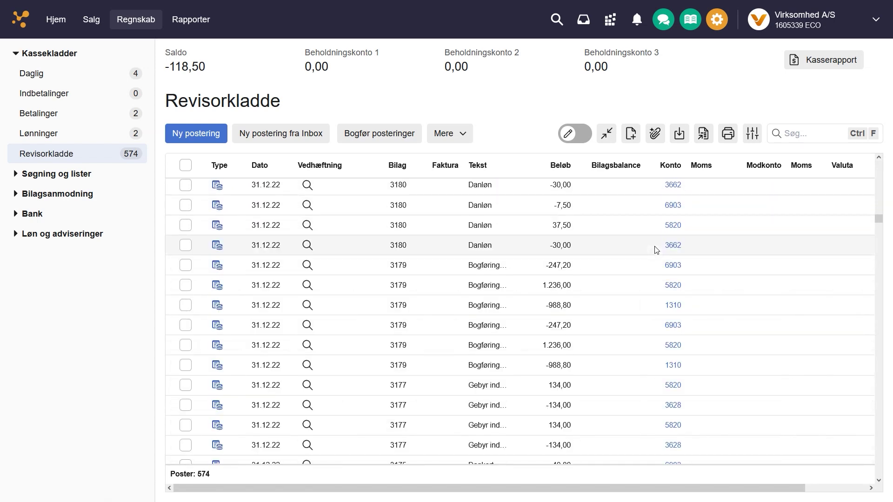
pyautogui.scroll(-1, 656, 250)
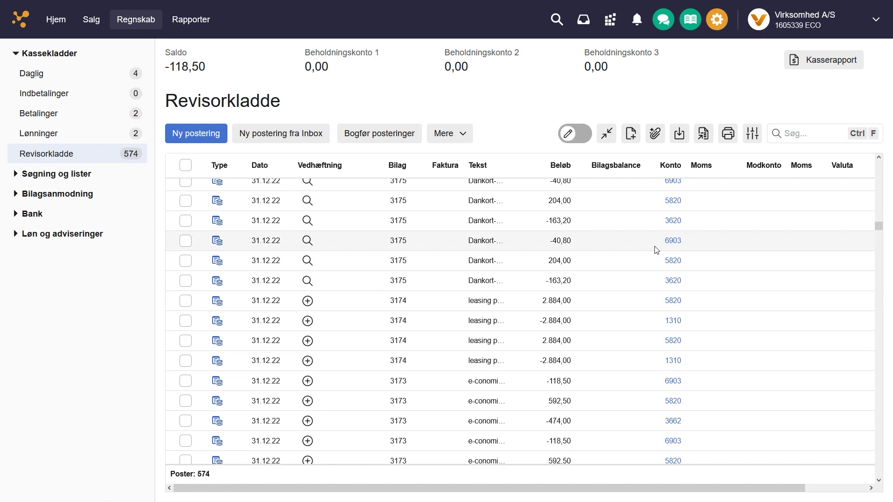
pyautogui.moveTo(656, 250)
pyautogui.click(818, 132)
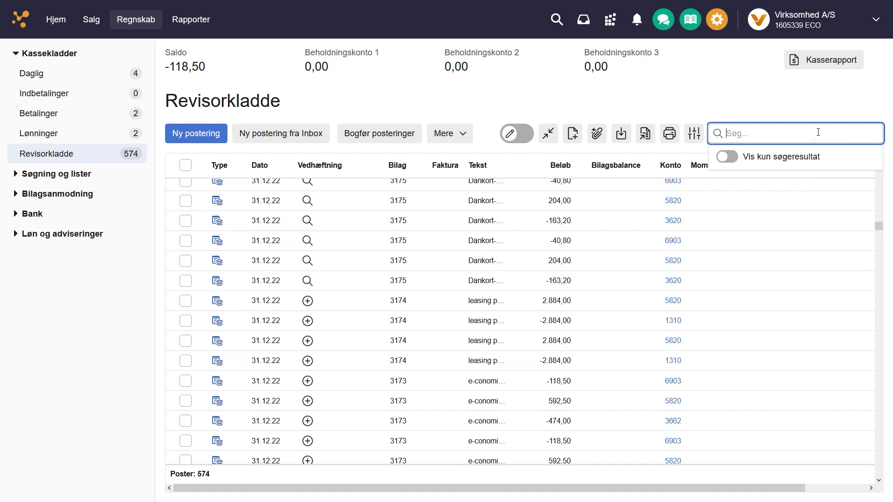
pyautogui.write('3175')
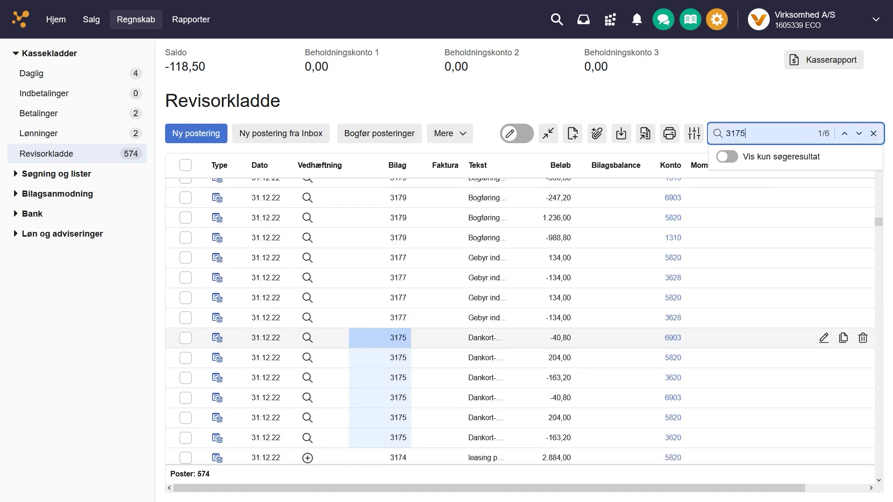
# Step: Search the journal for 40 with only the search results shown, and clear the search
pyautogui.hotkey('ctrl', 'a')
pyautogui.write('40')
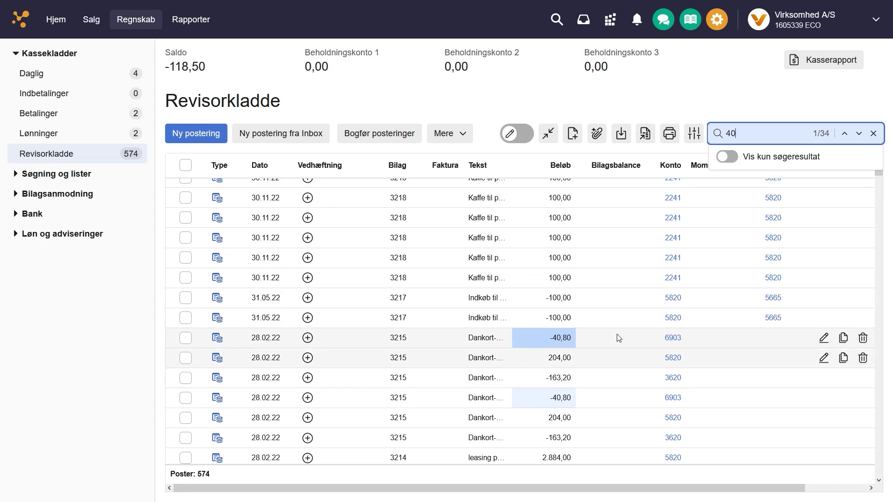
pyautogui.click(726, 157)
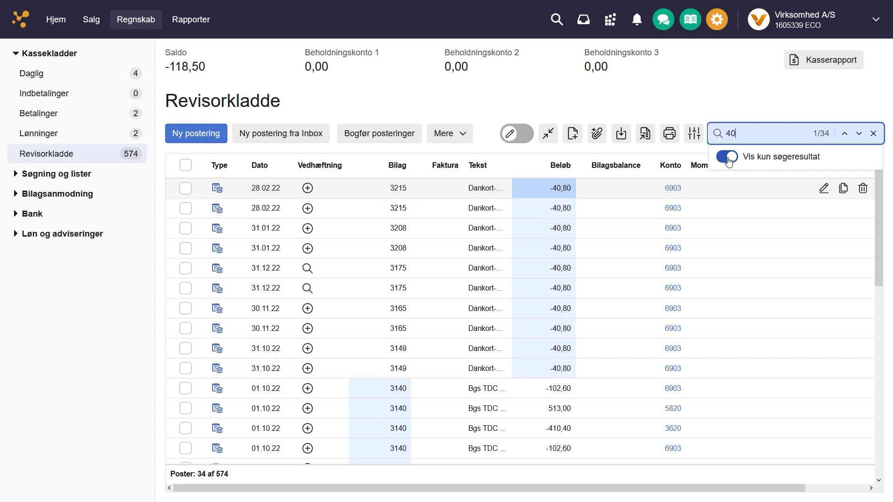
pyautogui.click(873, 134)
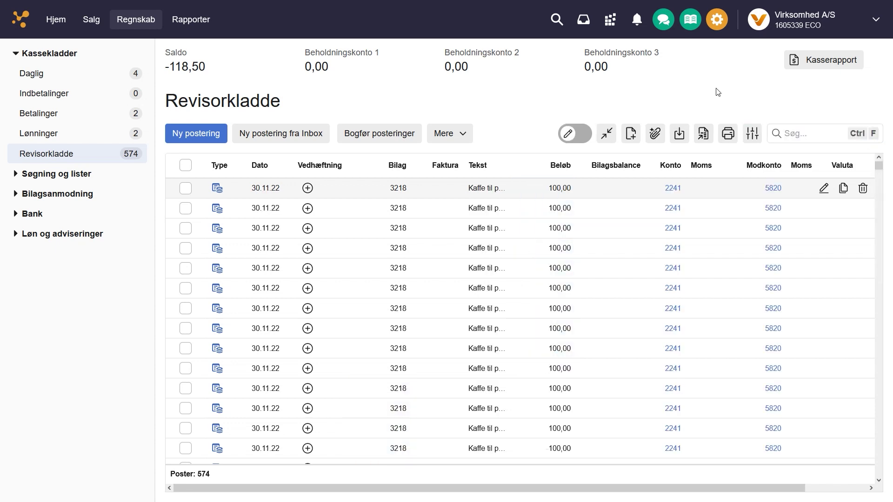
# Step: Open the Daglig journal and widen its Tekst and Bilagsbalance columns
pyautogui.click(72, 79)
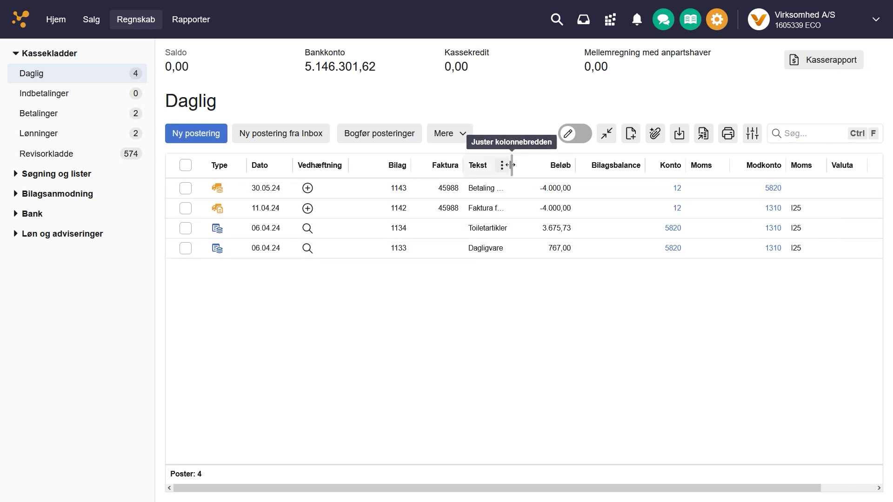
pyautogui.moveTo(510, 165); pyautogui.dragTo(558, 181)
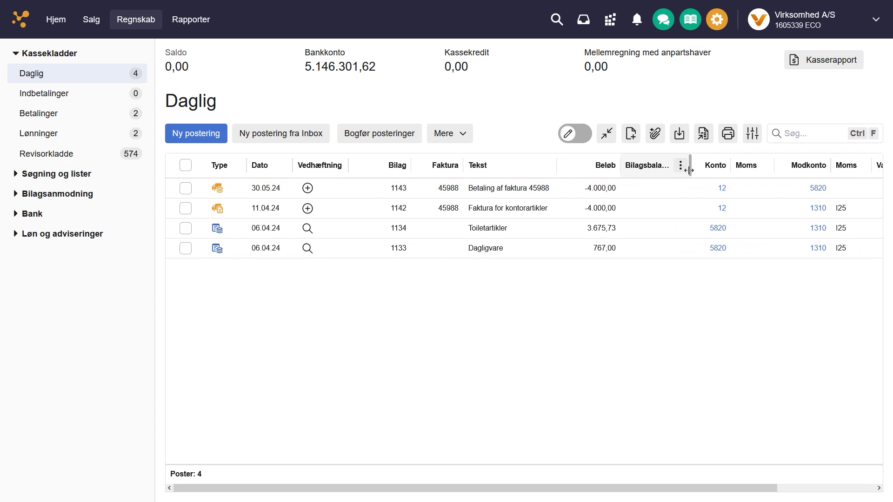
pyautogui.moveTo(691, 168); pyautogui.dragTo(765, 180)
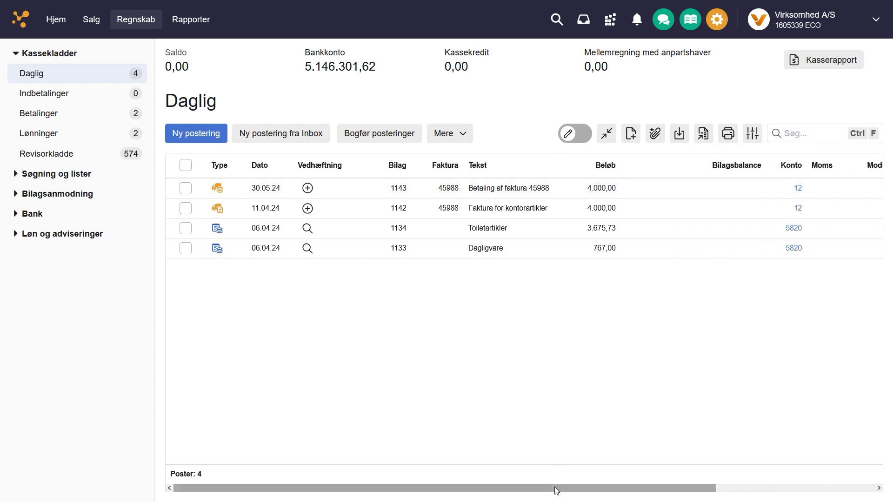
pyautogui.moveTo(554, 487); pyautogui.dragTo(486, 477)
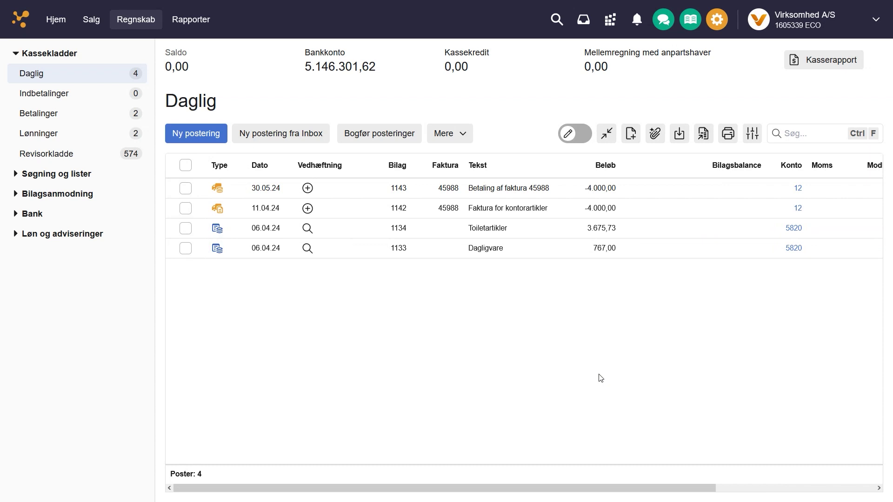
# Step: Set the table's row height to Høj and its font size to Stor
pyautogui.click(753, 135)
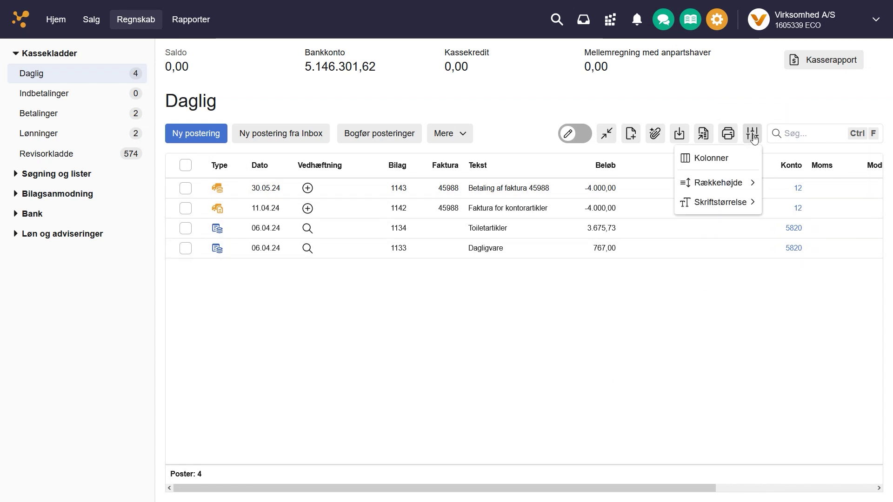
pyautogui.moveTo(744, 188)
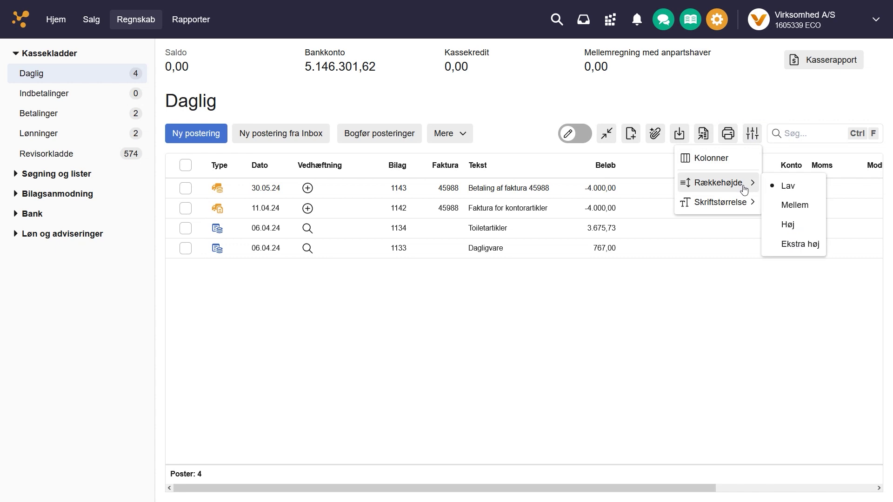
pyautogui.click(789, 226)
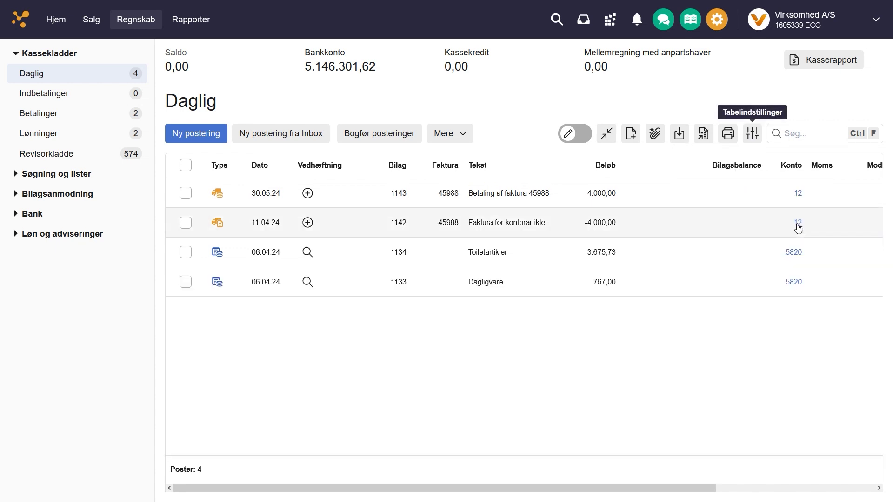
pyautogui.click(752, 133)
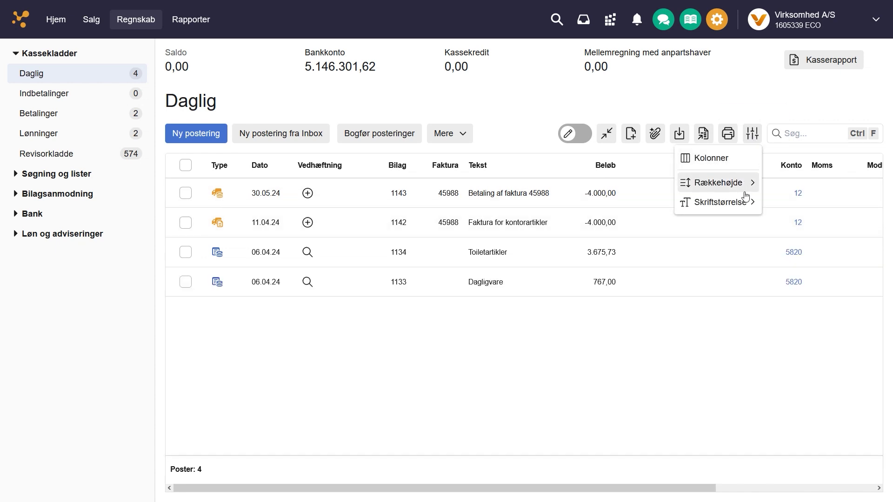
pyautogui.moveTo(746, 207)
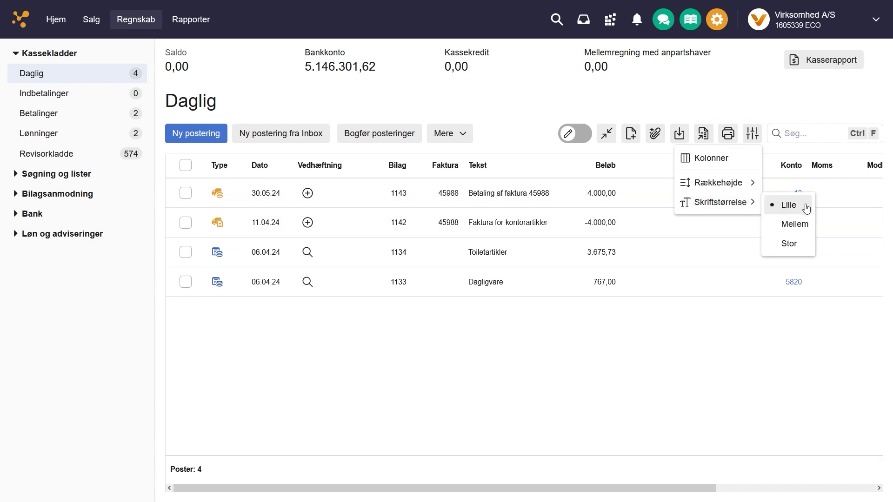
pyautogui.click(789, 244)
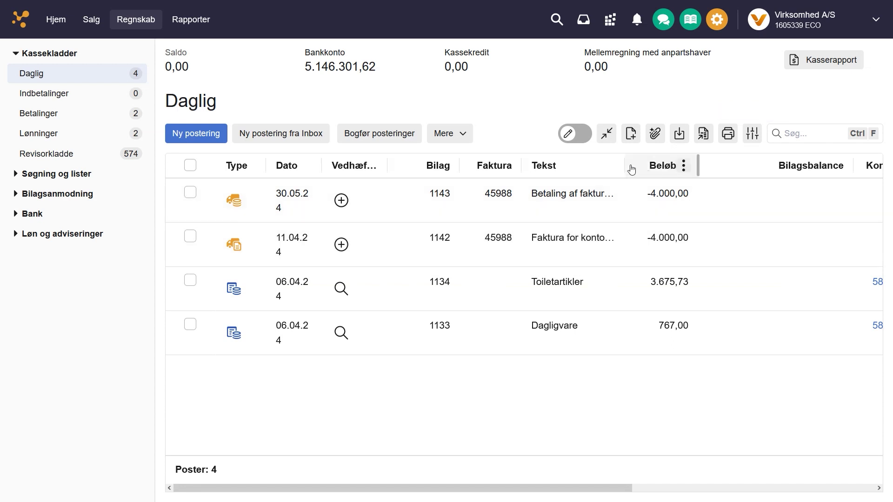
# Step: Widen the Tekst column to fit its full texts and narrow the Bilagsbalance column
pyautogui.moveTo(627, 165); pyautogui.dragTo(676, 179)
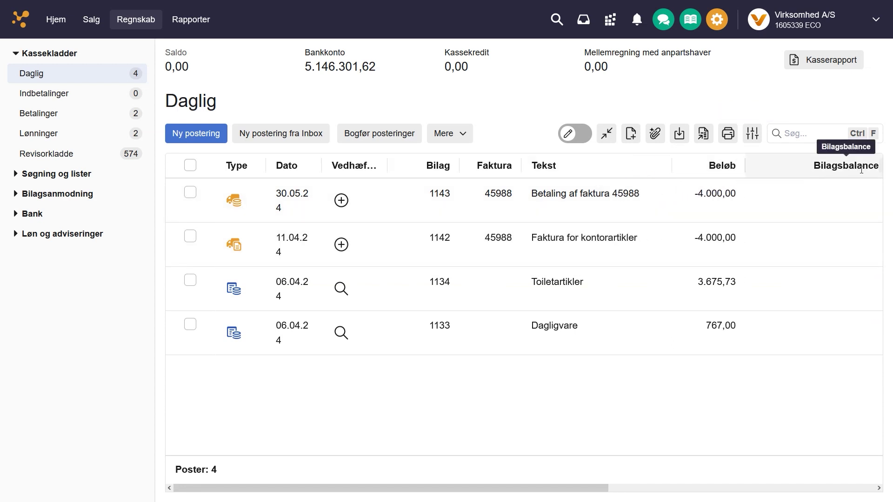
pyautogui.moveTo(589, 487); pyautogui.dragTo(640, 484)
pyautogui.moveTo(809, 166); pyautogui.dragTo(715, 168)
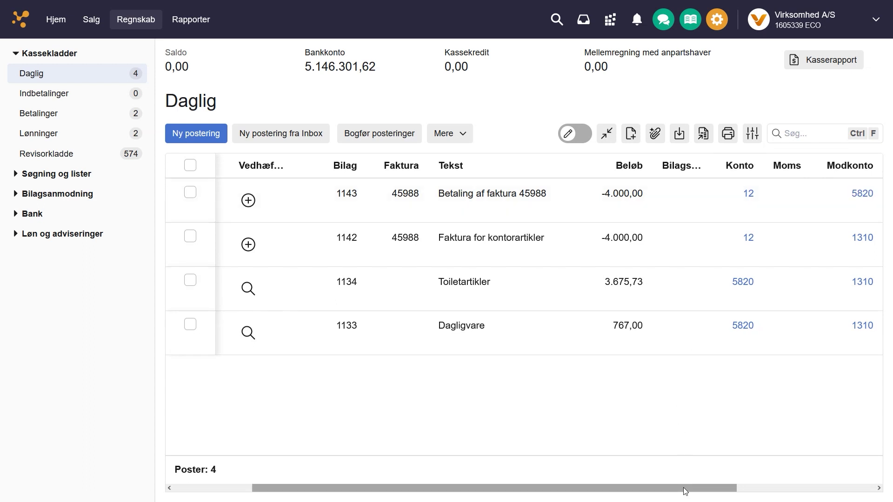
pyautogui.moveTo(682, 487); pyautogui.dragTo(603, 488)
# Step: Move the focus through the posting rows and their row actions to the Toiletartikler row's checkbox
pyautogui.press('Right')
pyautogui.press('Left')
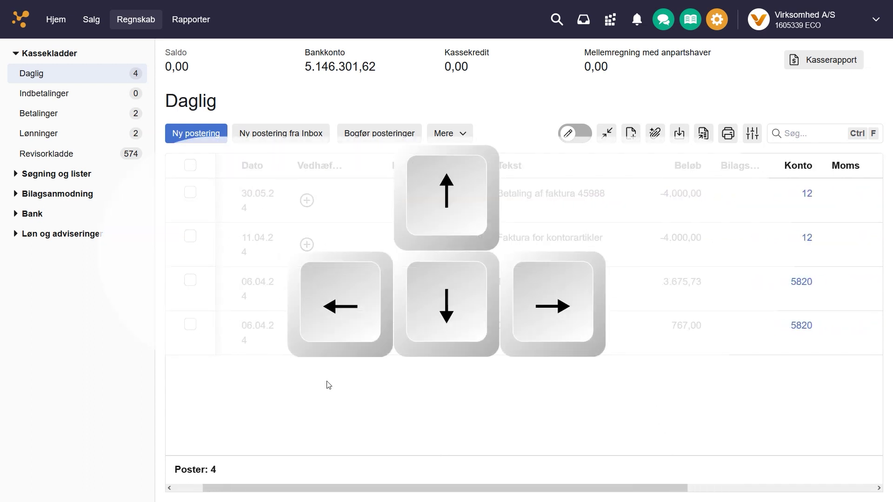
pyautogui.press('Down')
pyautogui.press('Down')
pyautogui.press('Up')
pyautogui.press('Tab')
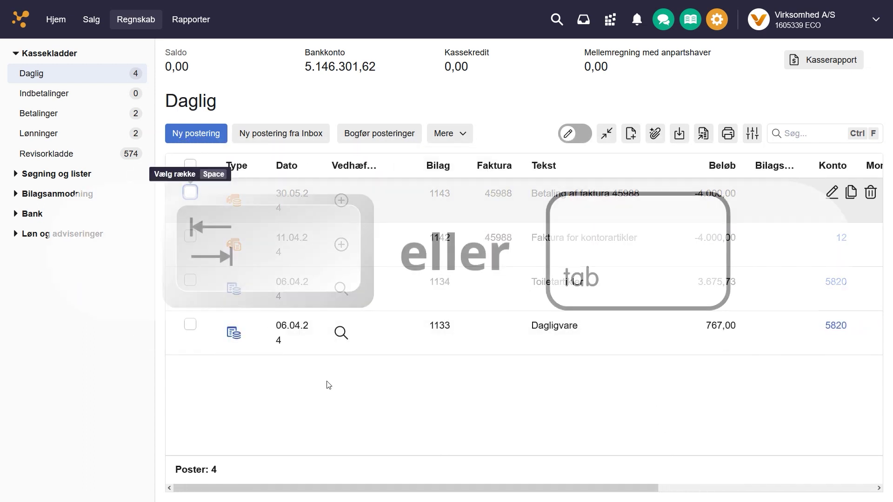
pyautogui.press('Tab')
pyautogui.press('Tab')
pyautogui.press('Tab')
pyautogui.press('Tab')
pyautogui.press('Tab')
pyautogui.press('Tab')
pyautogui.press('Tab')
pyautogui.press('Tab')
pyautogui.press('Tab')
pyautogui.press('Tab')
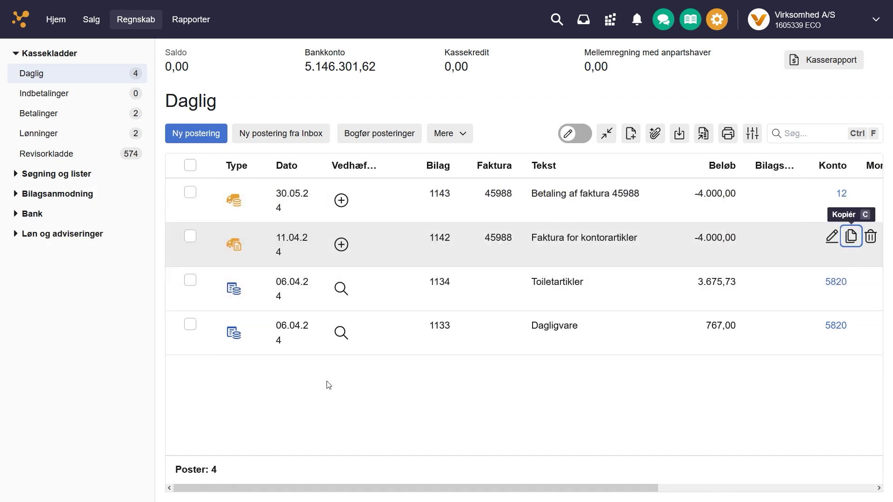
# Step: Select and deselect the Toiletartikler posting, and repeat the selection and deselection for all postings
pyautogui.press('space')
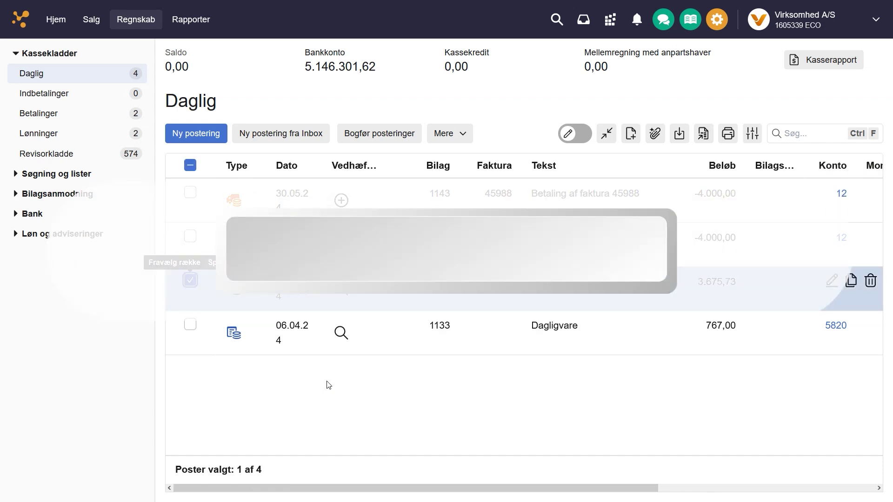
pyautogui.press('space')
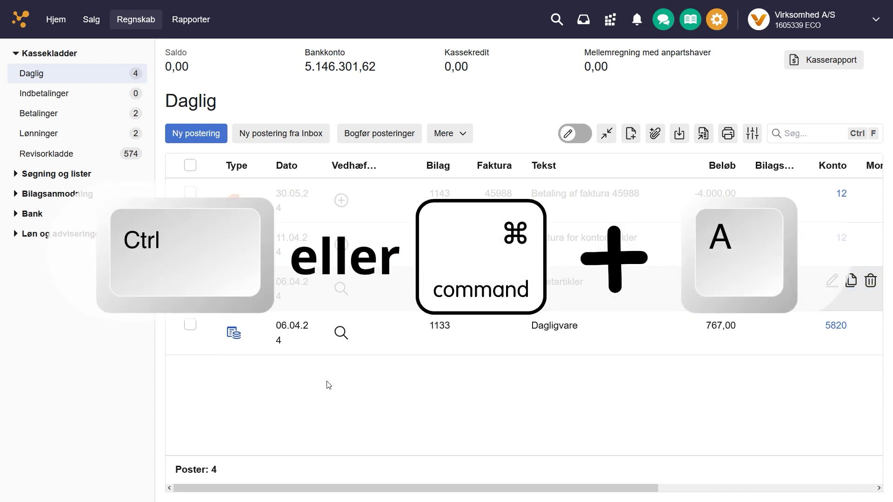
pyautogui.hotkey('ctrl', 'a')
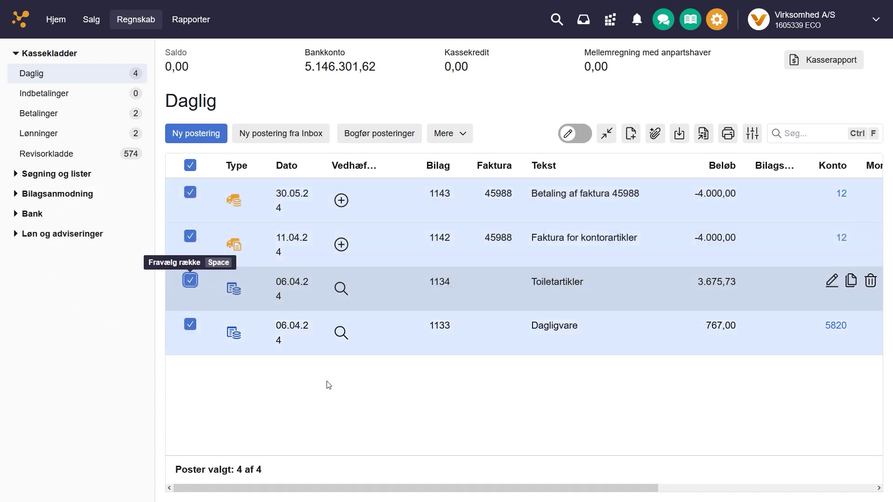
pyautogui.hotkey('ctrl', 'a')
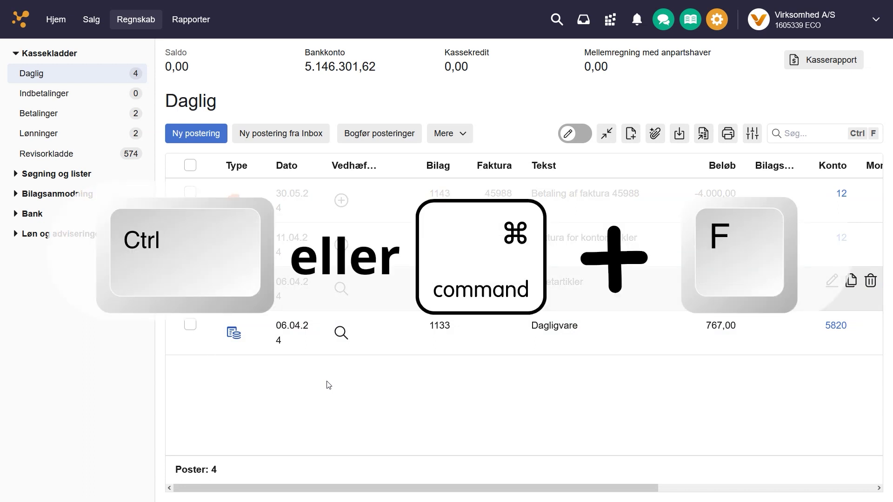
# Step: Activate the journal's own search and the browser's page search, and preview the Daglig page for printing without printing it
pyautogui.hotkey('ctrl', 'f')
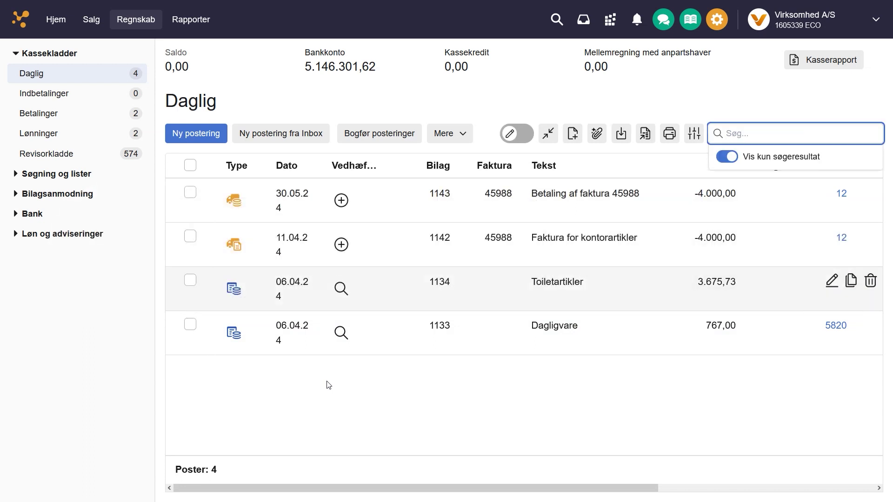
pyautogui.hotkey('ctrl', 'f')
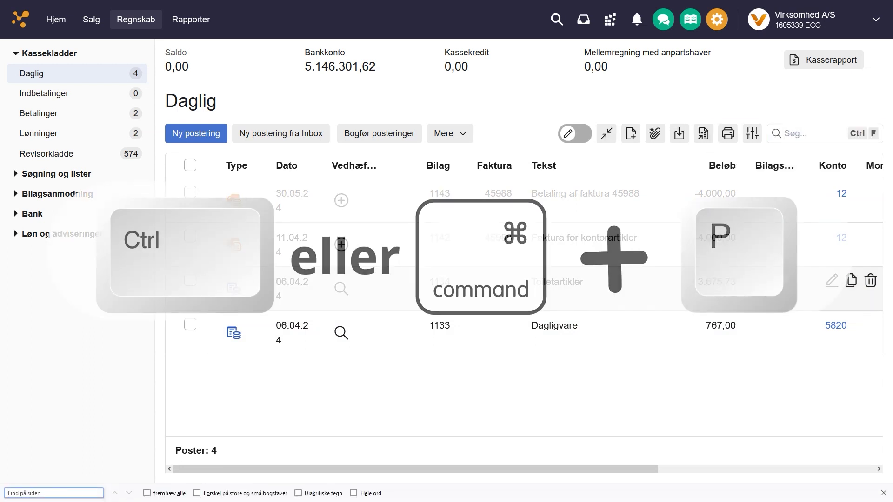
pyautogui.hotkey('ctrl', 'p')
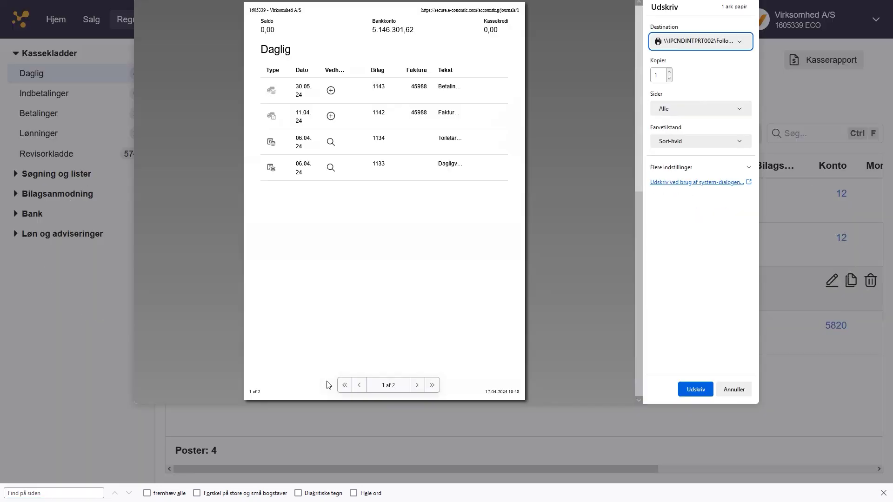
pyautogui.click(735, 391)
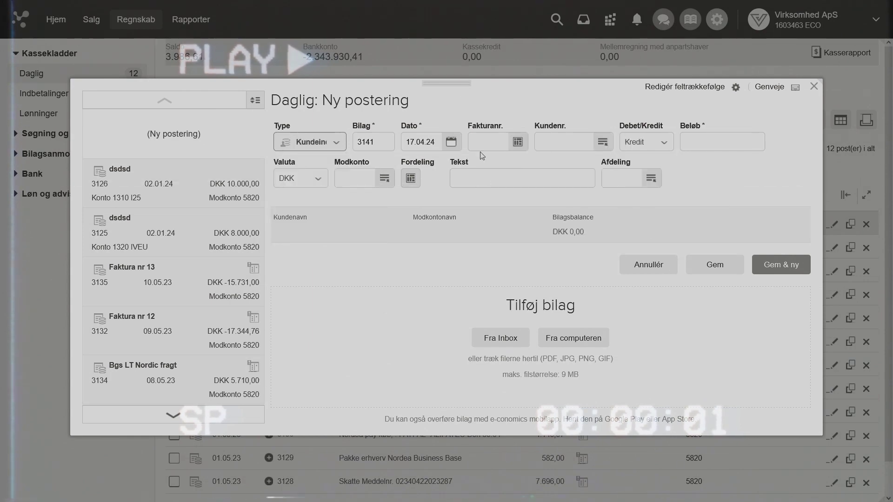
# Step: Save a customer payment for invoice 1 with the text "Indbetaling af faktura 1" in Daglig, and remove that posting again
pyautogui.write('Indbetaling af faktura 1')
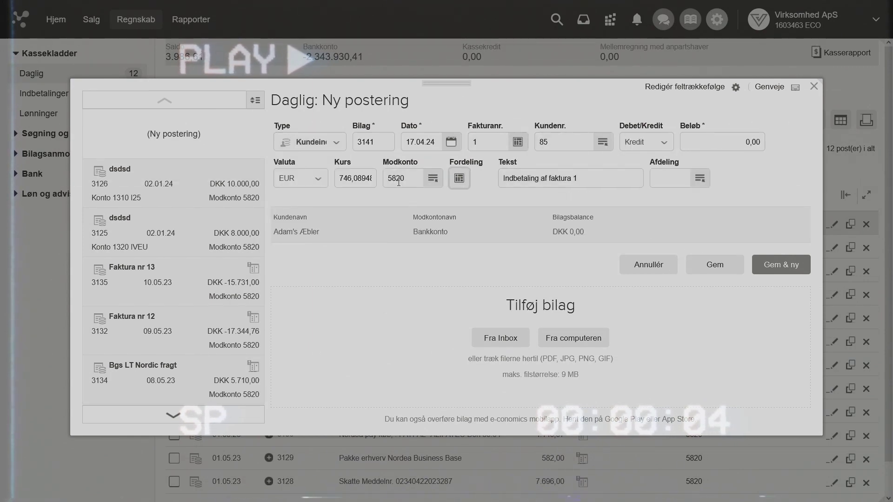
pyautogui.hotkey('ctrl', 's')
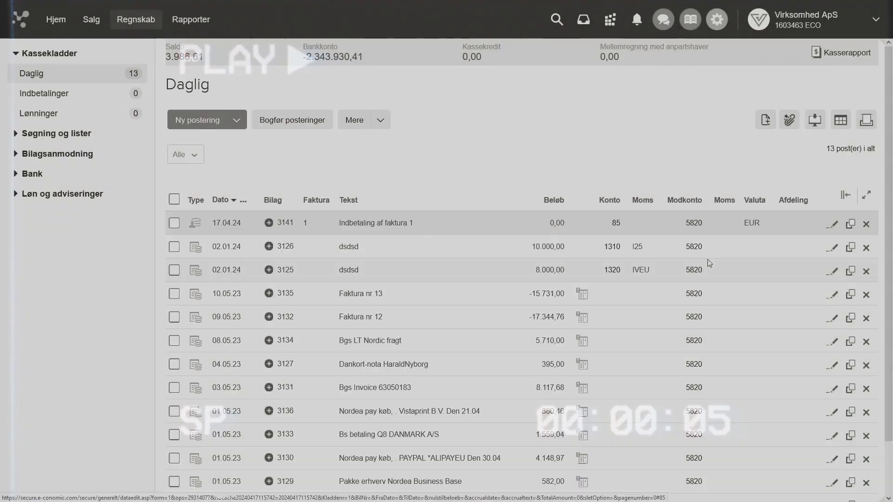
pyautogui.click(173, 223)
pyautogui.click(355, 120)
pyautogui.click(367, 219)
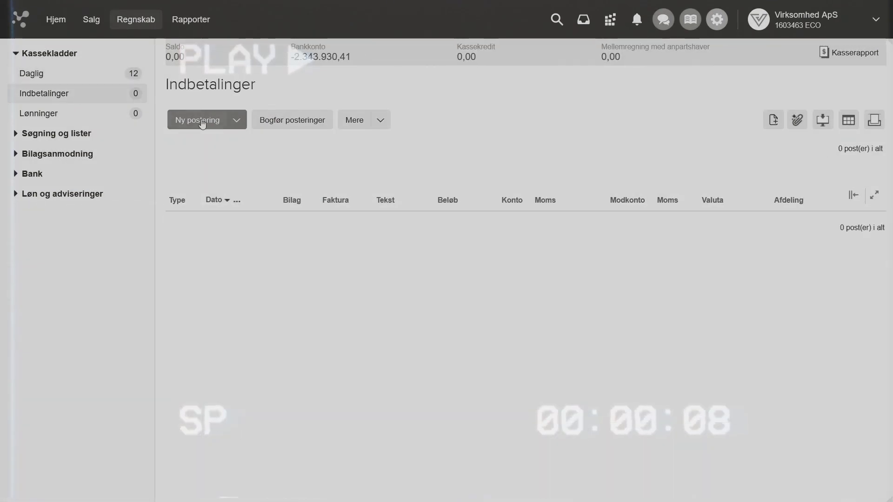
# Step: Create and save a new posting for invoice number 1 in the Indbetalinger journal
pyautogui.click(197, 120)
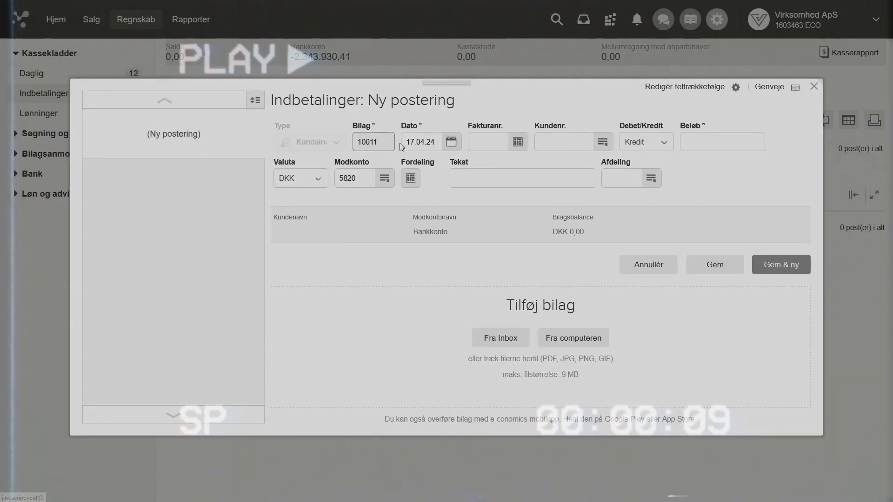
pyautogui.press('Tab')
pyautogui.press('Tab')
pyautogui.write('1')
pyautogui.press('Tab')
pyautogui.click(713, 266)
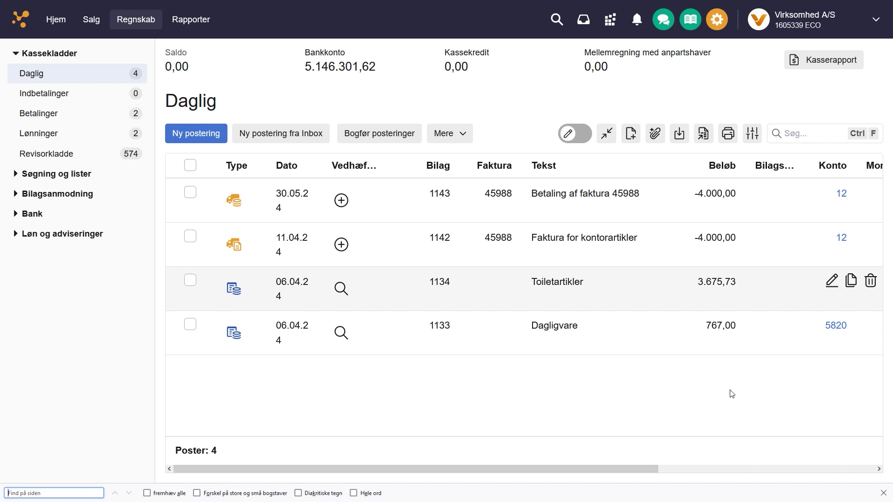
# Step: Select the Dagligvare posting in Daglig for moving and set the destination journal to Betalinger
pyautogui.click(190, 325)
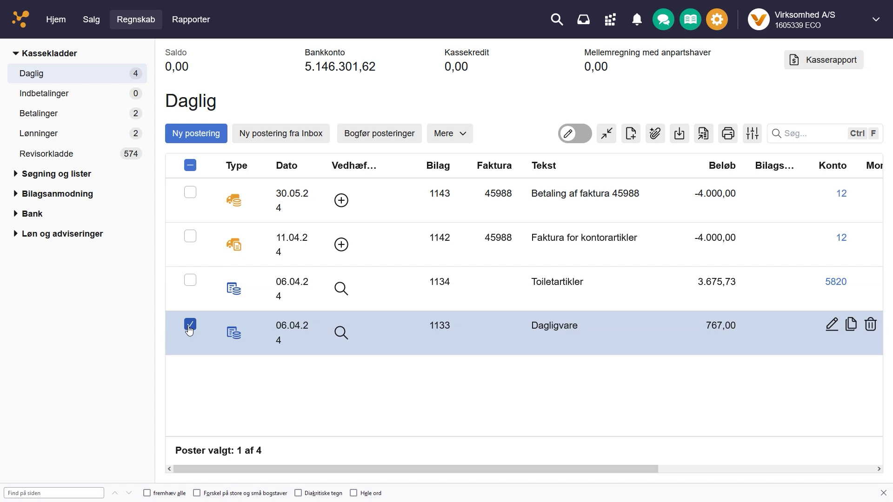
pyautogui.click(462, 135)
pyautogui.click(471, 241)
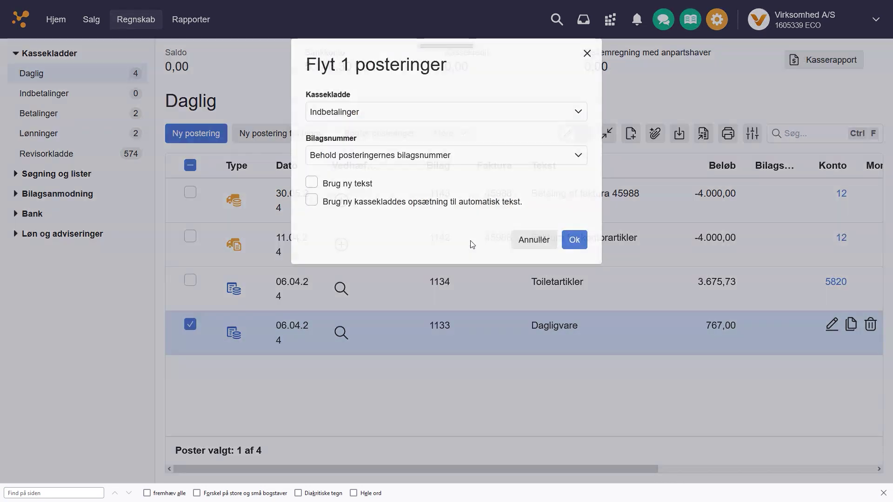
pyautogui.click(415, 117)
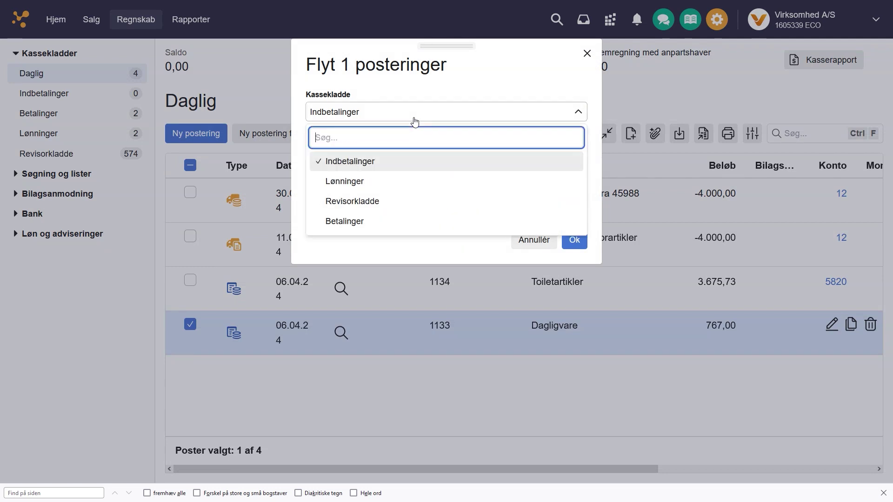
pyautogui.click(405, 233)
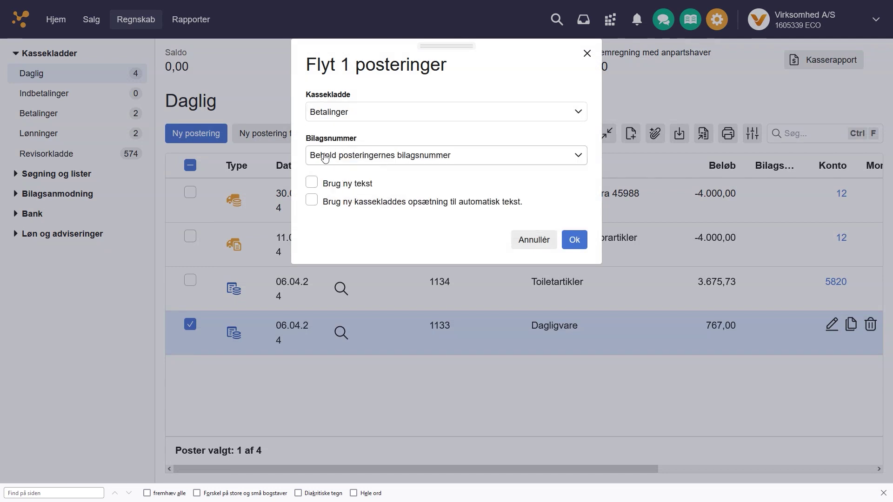
# Step: Move the posting with "Følg den kommende kassekladdes nummerserie" and "Brug ny kassekladdes opsætning til automatisk tekst", and open the Betalinger journal
pyautogui.click(445, 164)
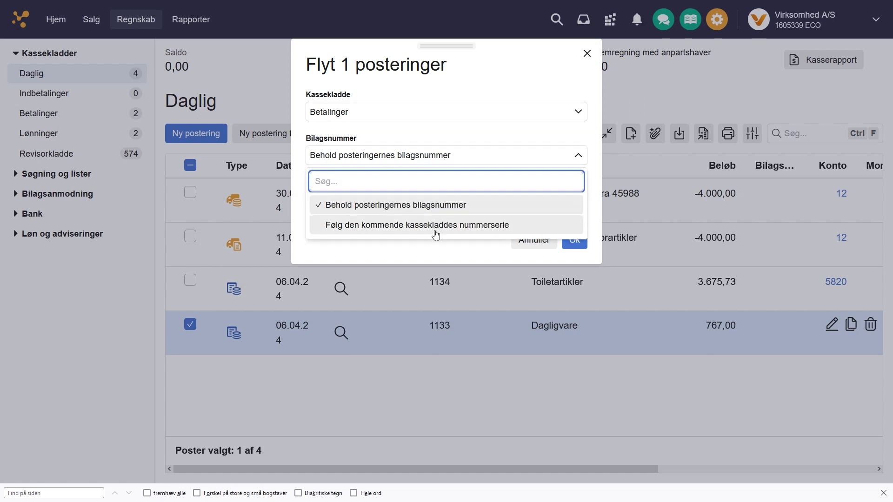
pyautogui.click(435, 225)
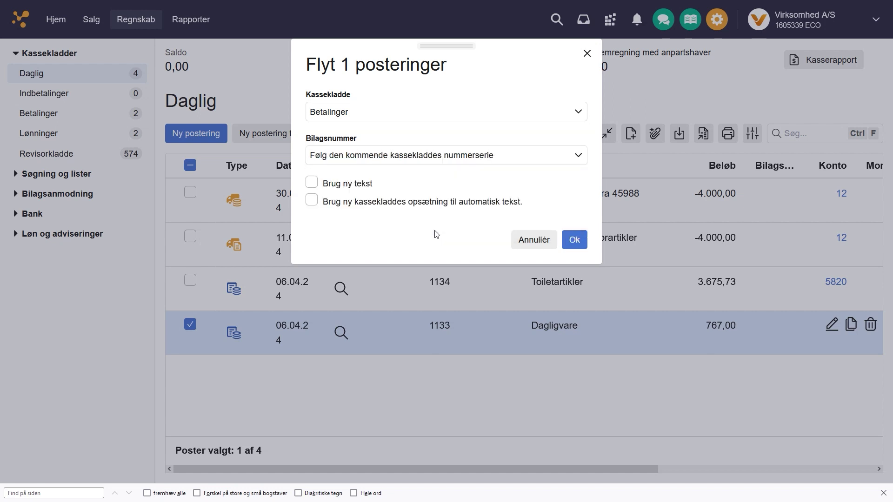
pyautogui.click(314, 182)
pyautogui.click(314, 182)
pyautogui.click(314, 205)
pyautogui.click(574, 241)
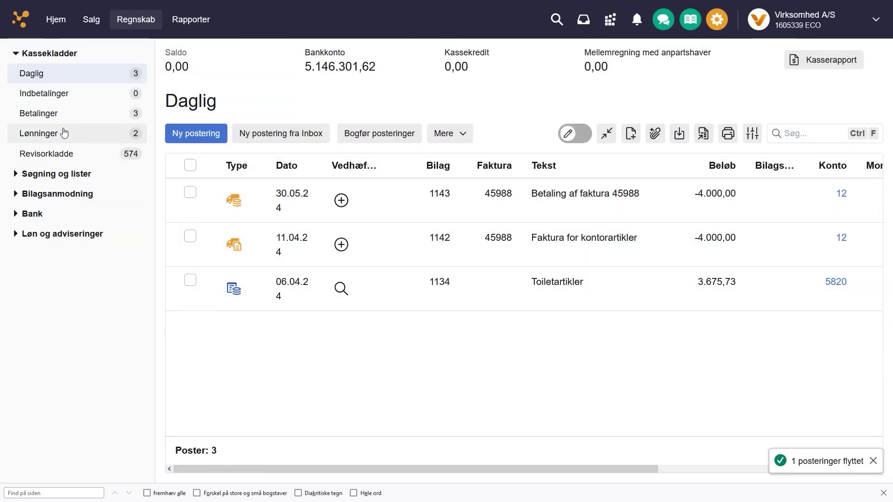
pyautogui.click(42, 113)
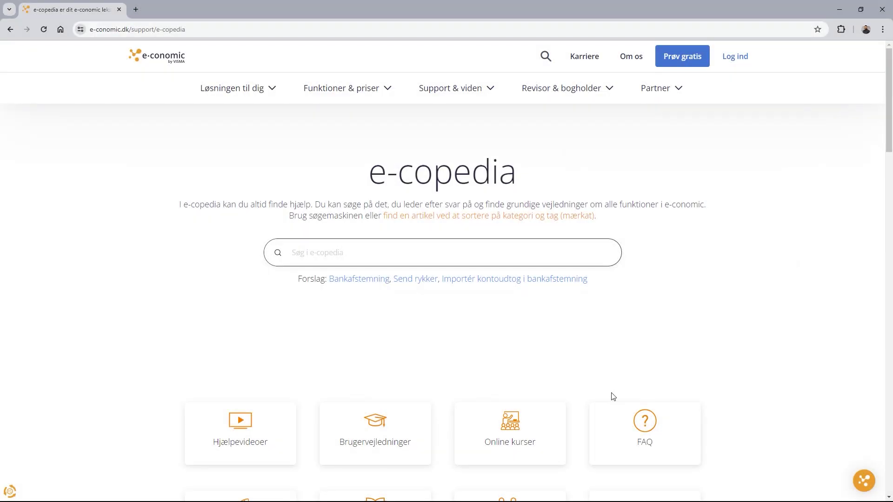
# Step: Switch to the e-copedia help site, search for "opret finansbilag", and look through the article "Bogfør en regning i e-conomic"
pyautogui.write('opret finansbilag')
pyautogui.press('Return')
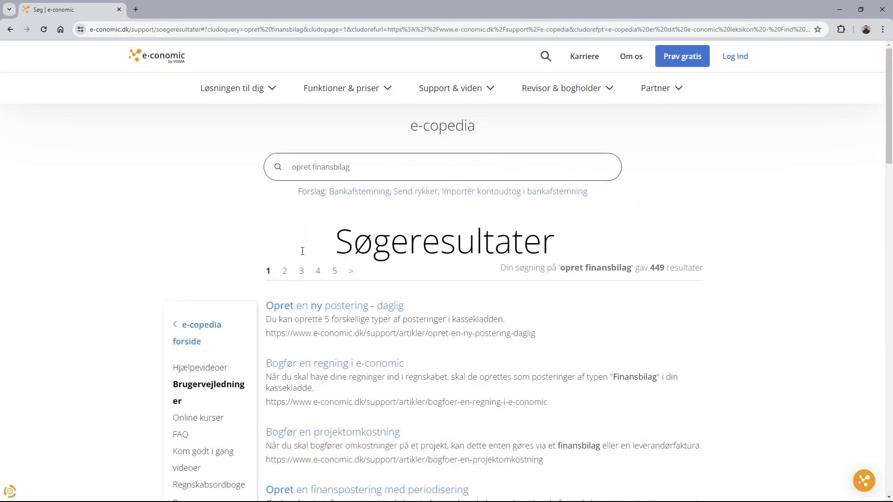
pyautogui.click(332, 367)
pyautogui.scroll(-15, 439, 357)
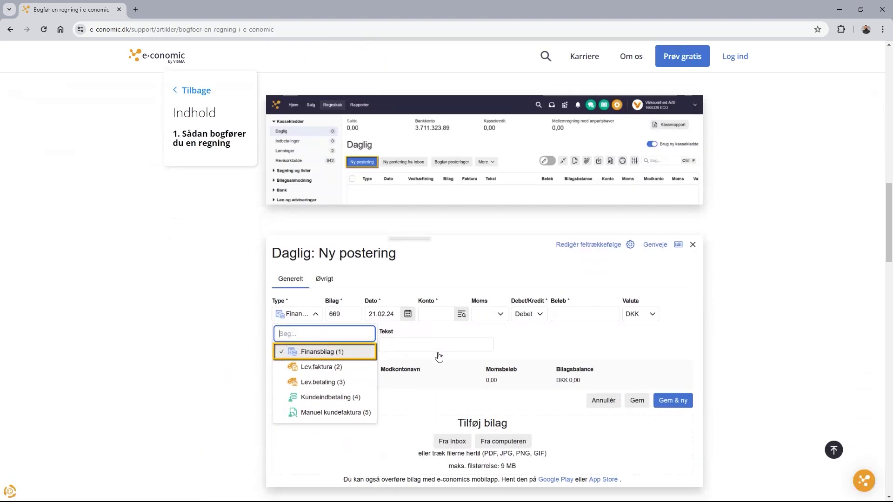
pyautogui.scroll(-5, 439, 357)
pyautogui.scroll(20, 440, 357)
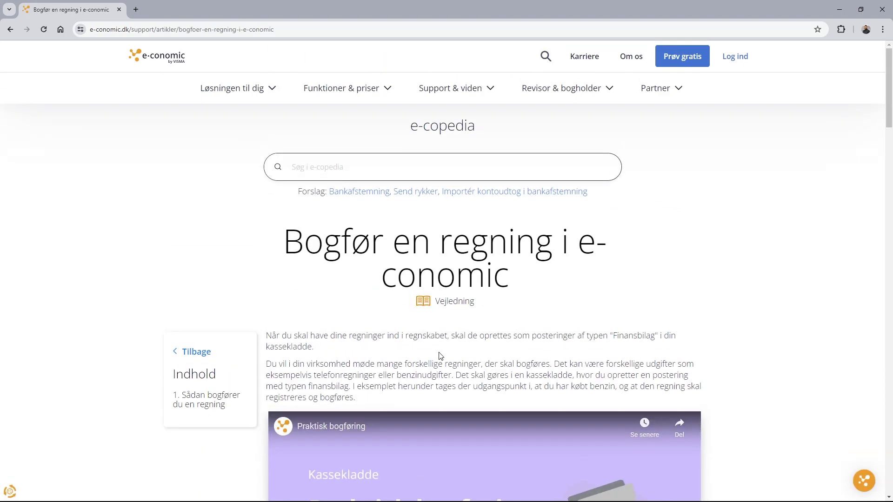
# Step: Open the e-conomic courses page from the support section and look through the free online courses on offer
pyautogui.moveTo(484, 93)
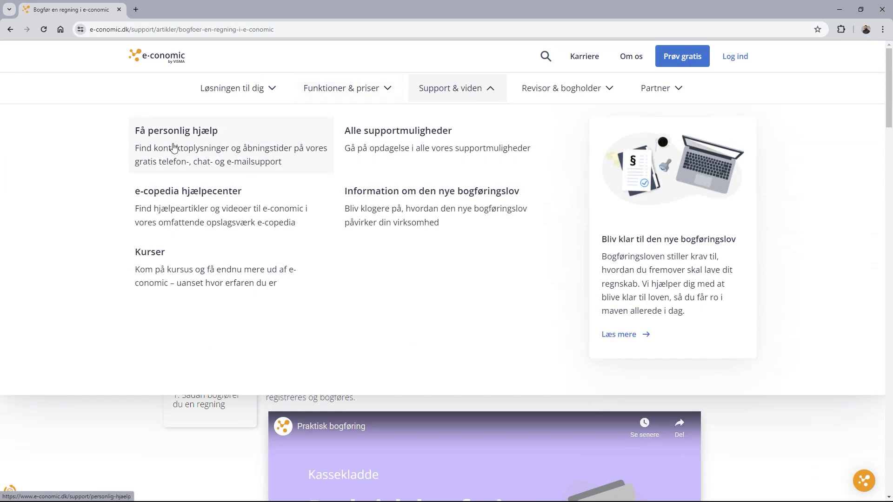
pyautogui.click(162, 263)
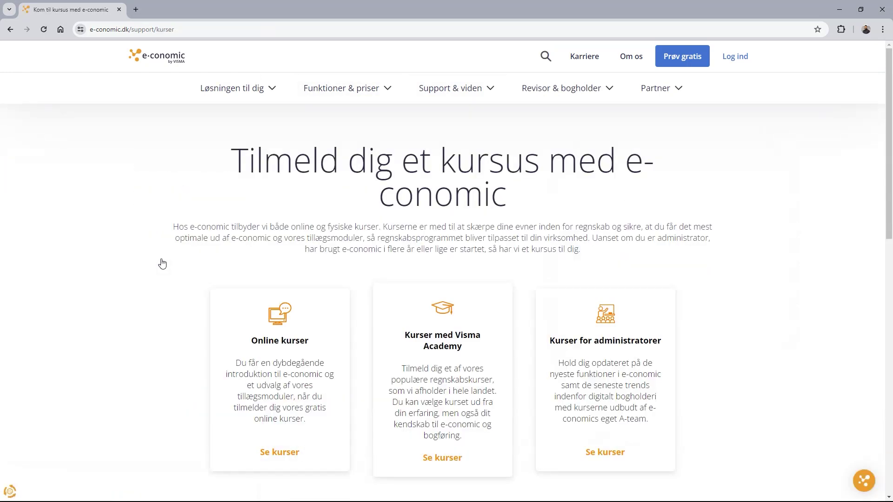
pyautogui.click(281, 461)
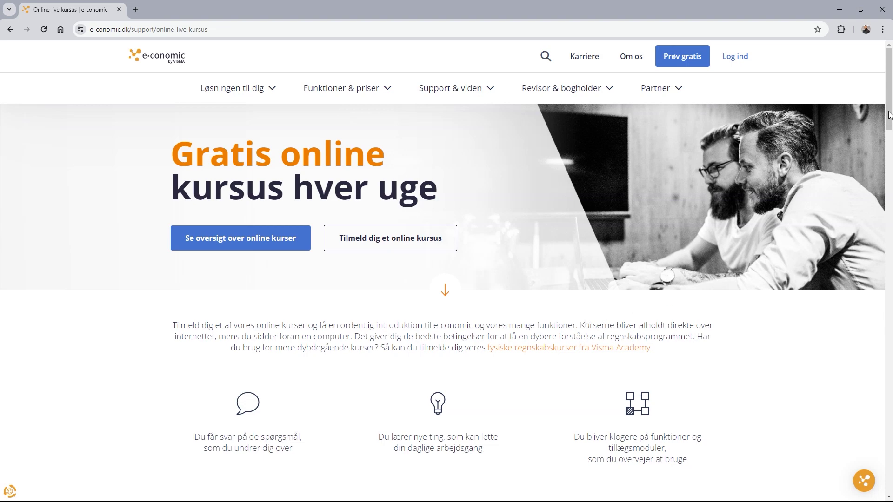
pyautogui.moveTo(889, 115); pyautogui.dragTo(870, 266)
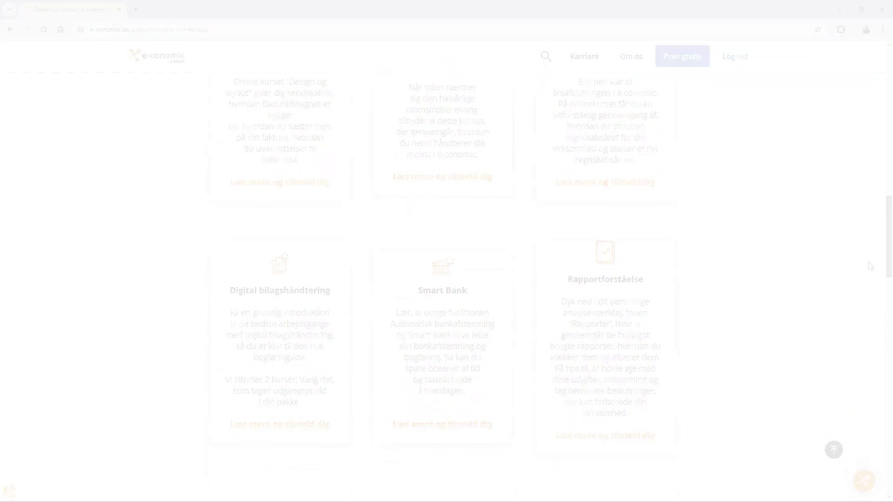